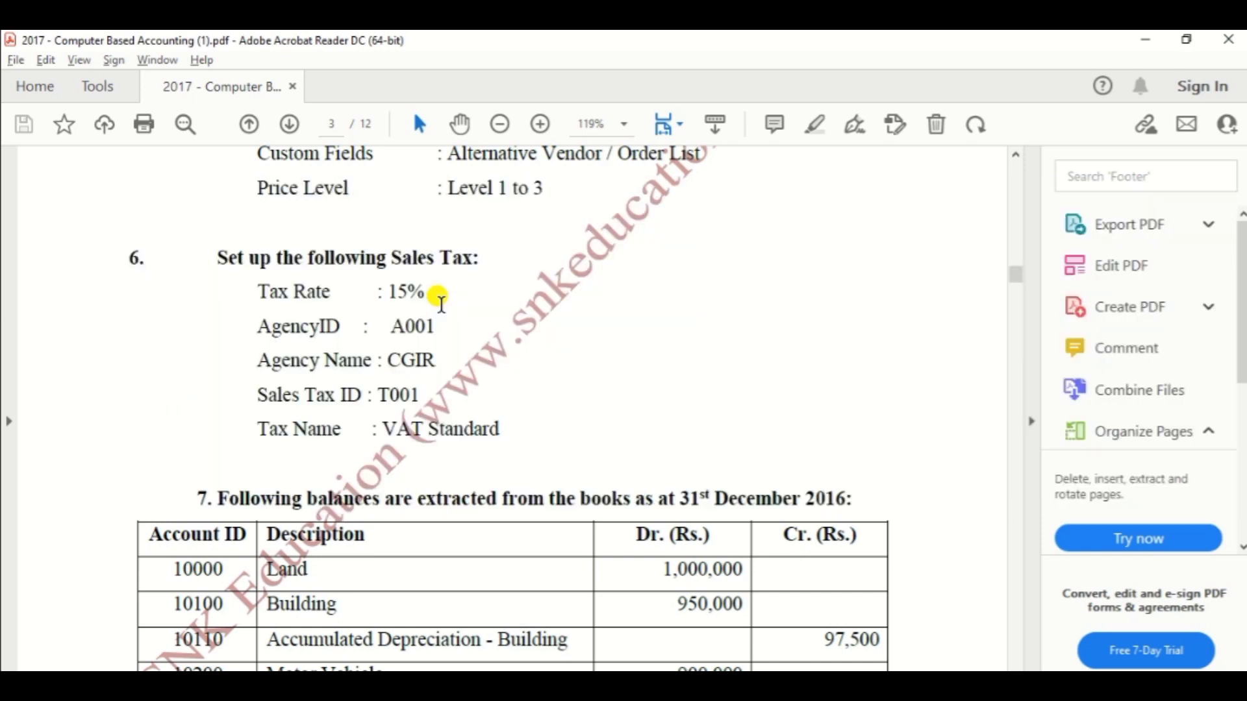
Leave the PDF's sales tax requirements and return to the Peachtree company window
key(alt+Tab)
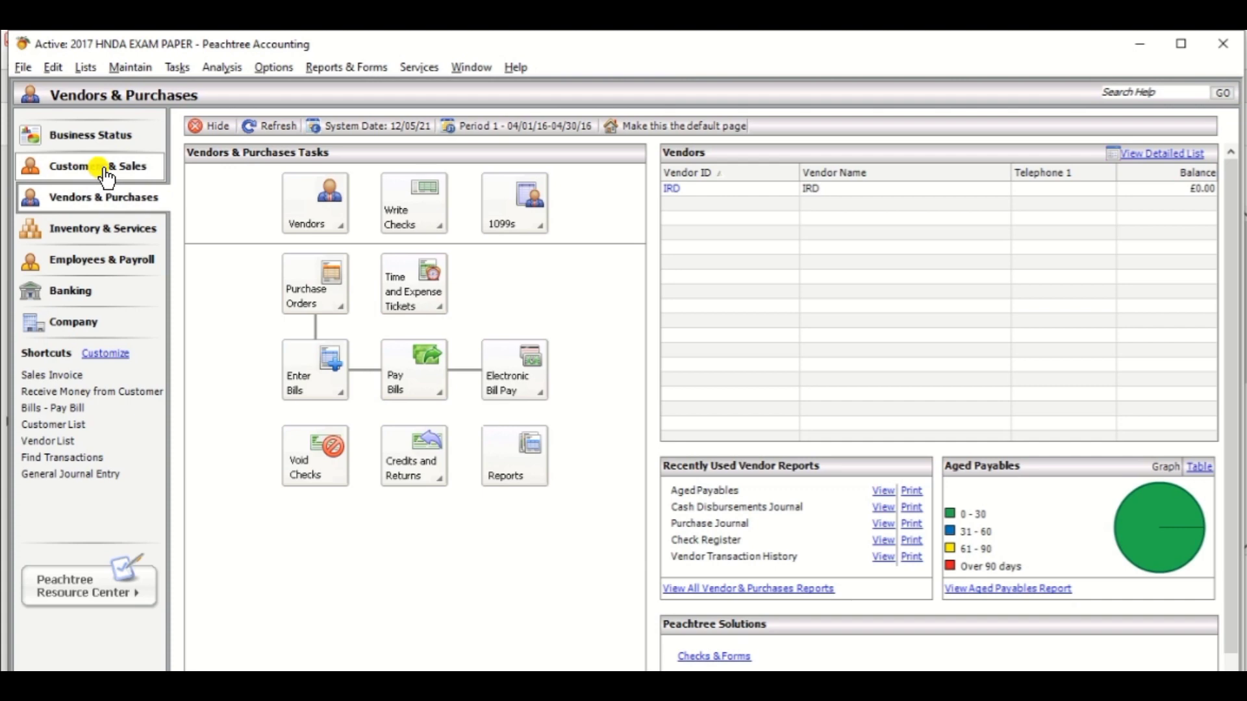
Launch the Set Up Sales Taxes wizard from the Customers & Sales page
click(81, 170)
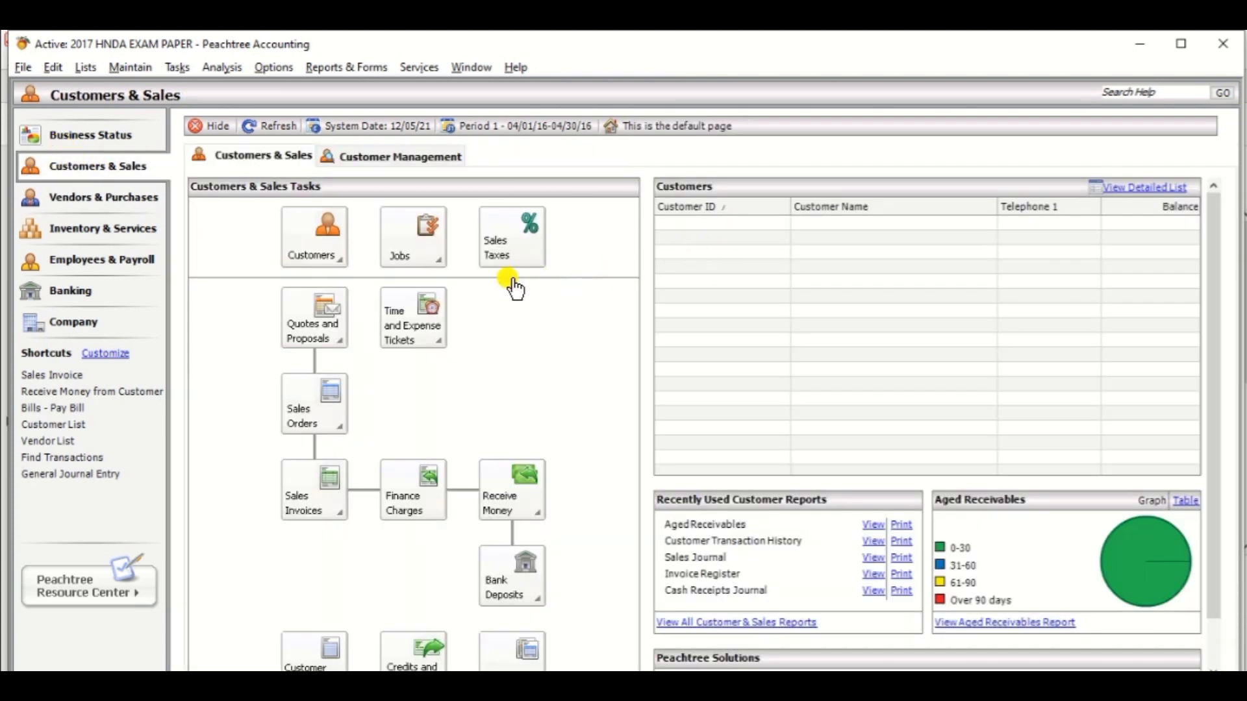
click(508, 248)
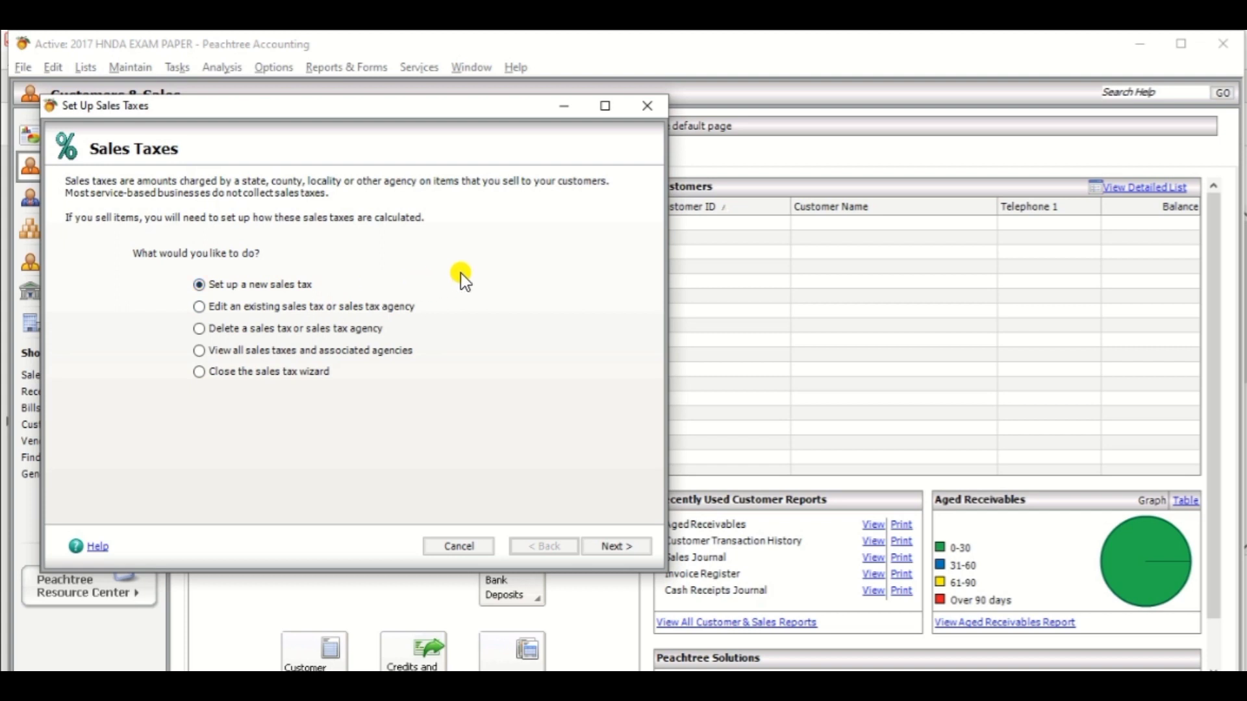
Start a new sales tax with a 15% total rate made of one individual rate
click(619, 544)
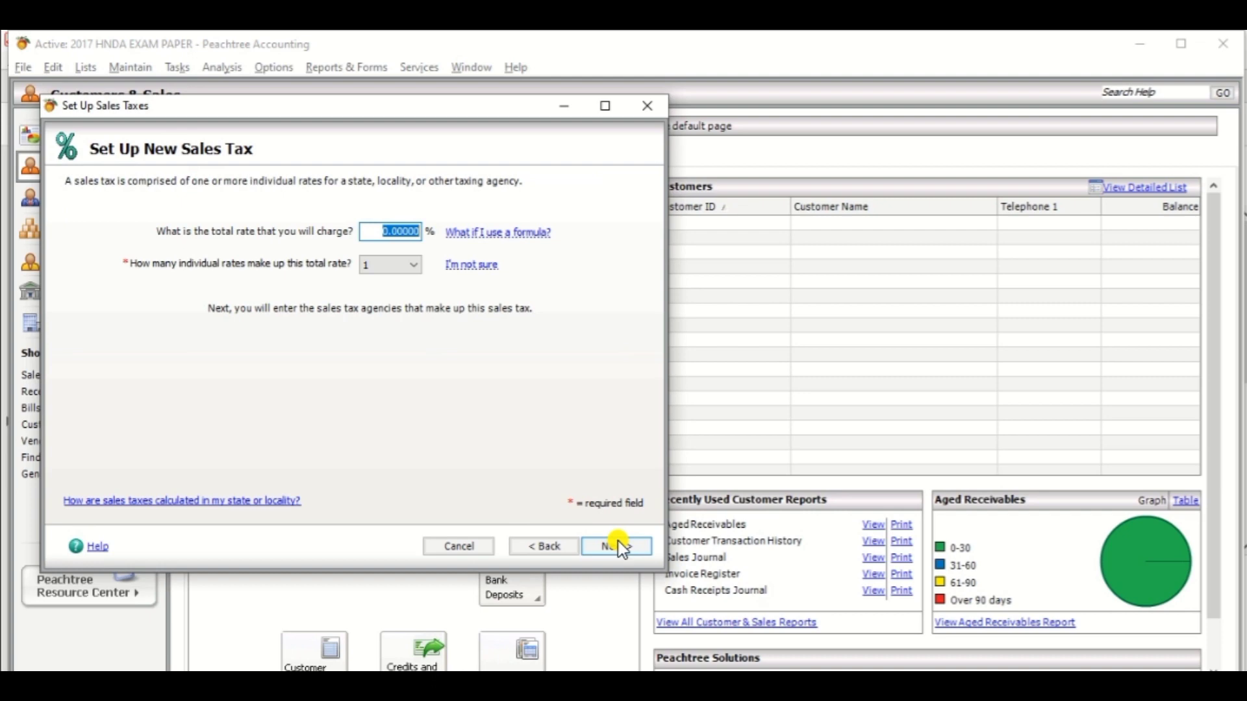
text(15)
key(Tab)
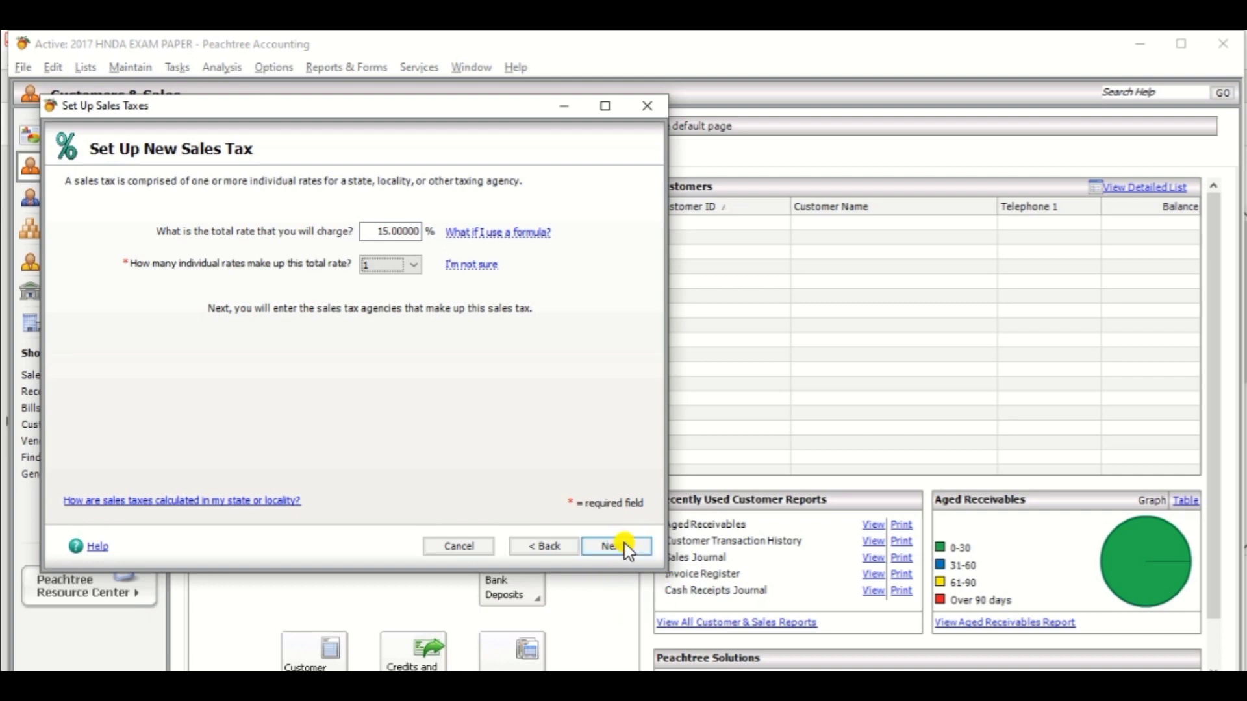
click(625, 543)
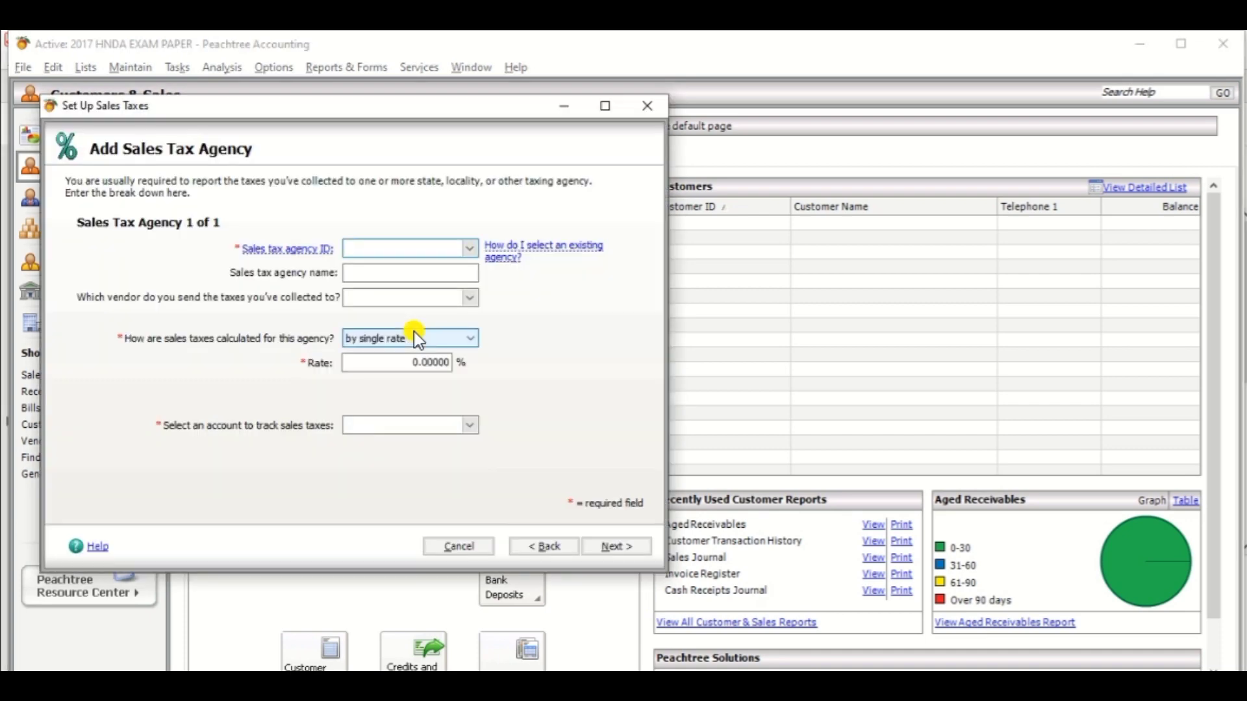
Enter agency ID A001 and agency name CGIO after checking the PDF
key(alt+Tab)
key(alt+Tab)
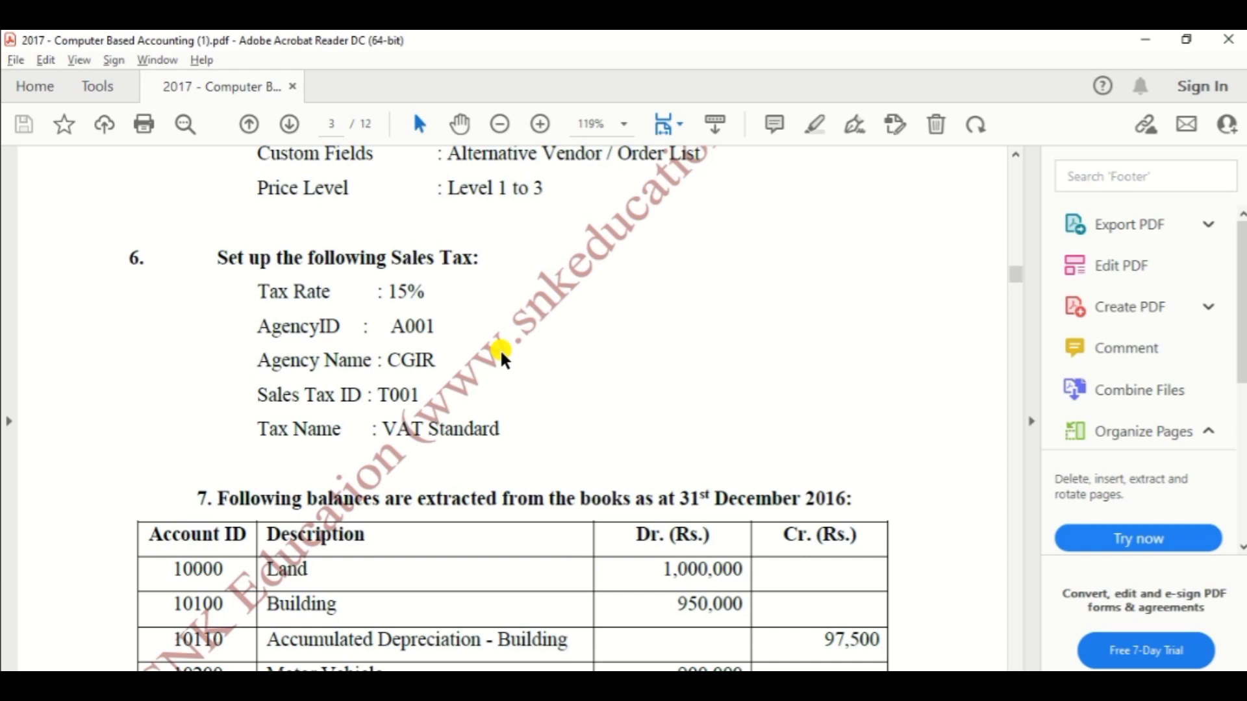
key(alt+Tab)
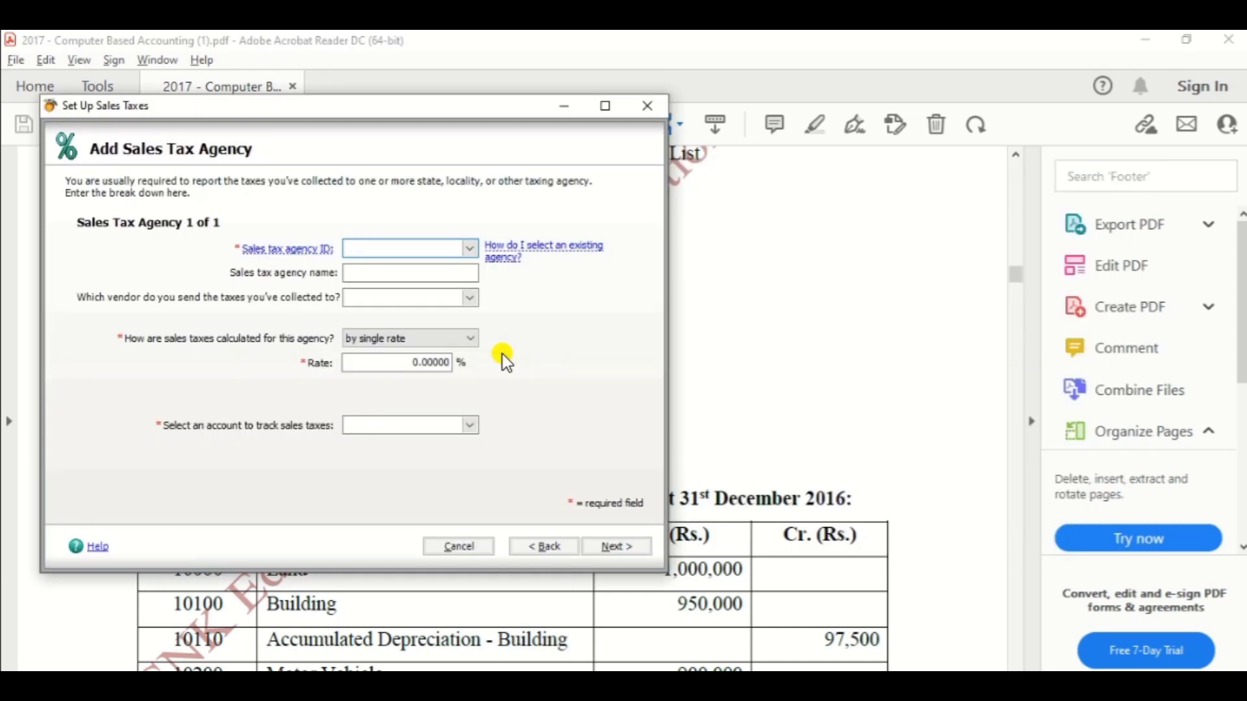
text(A001)
key(Tab)
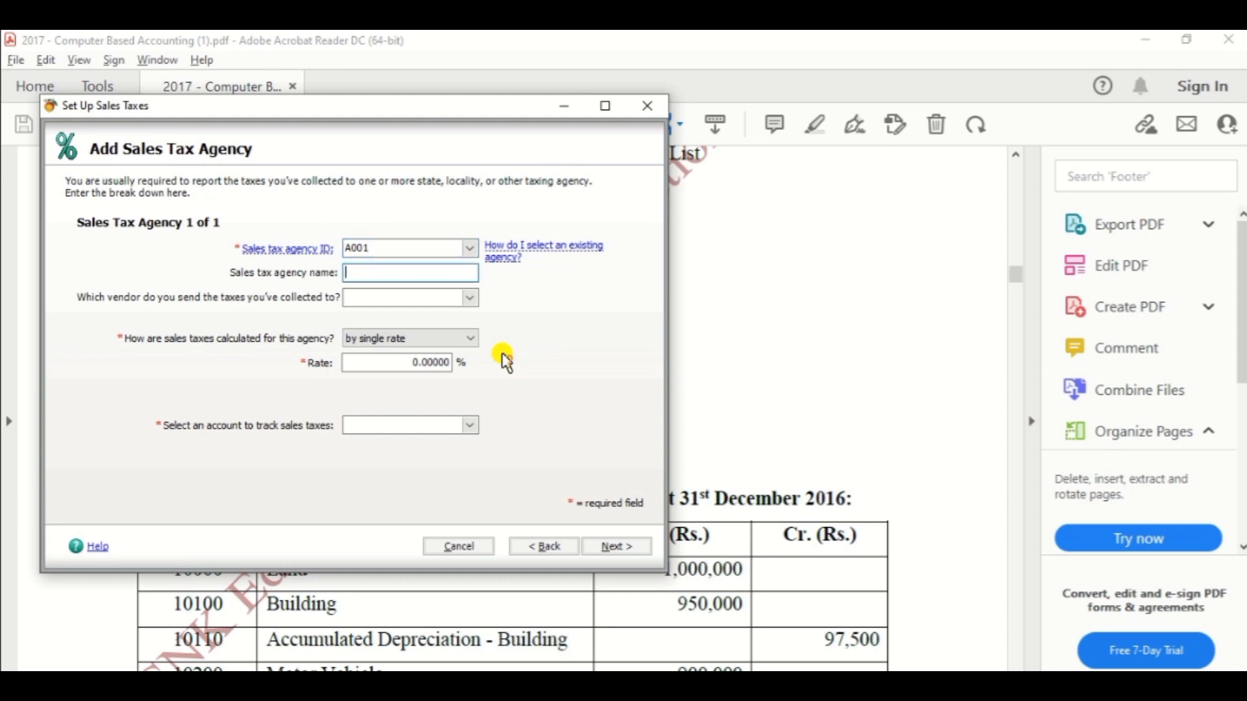
key(alt+Tab)
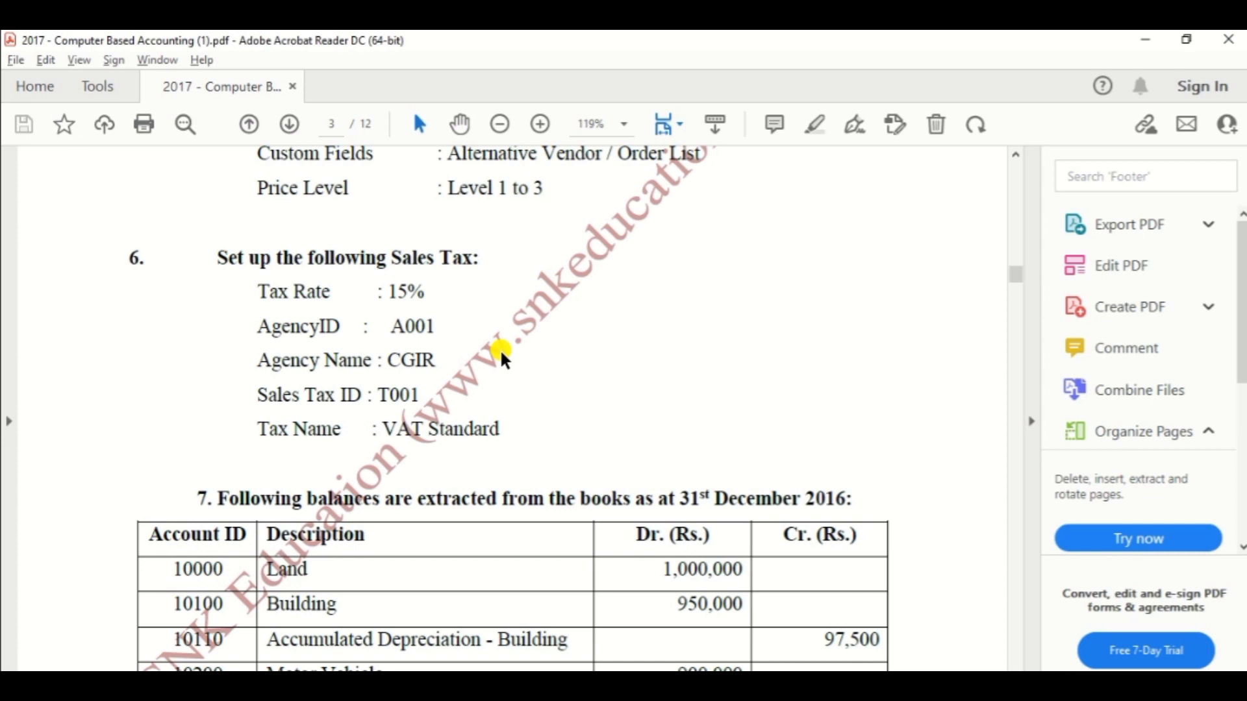
key(alt+Tab)
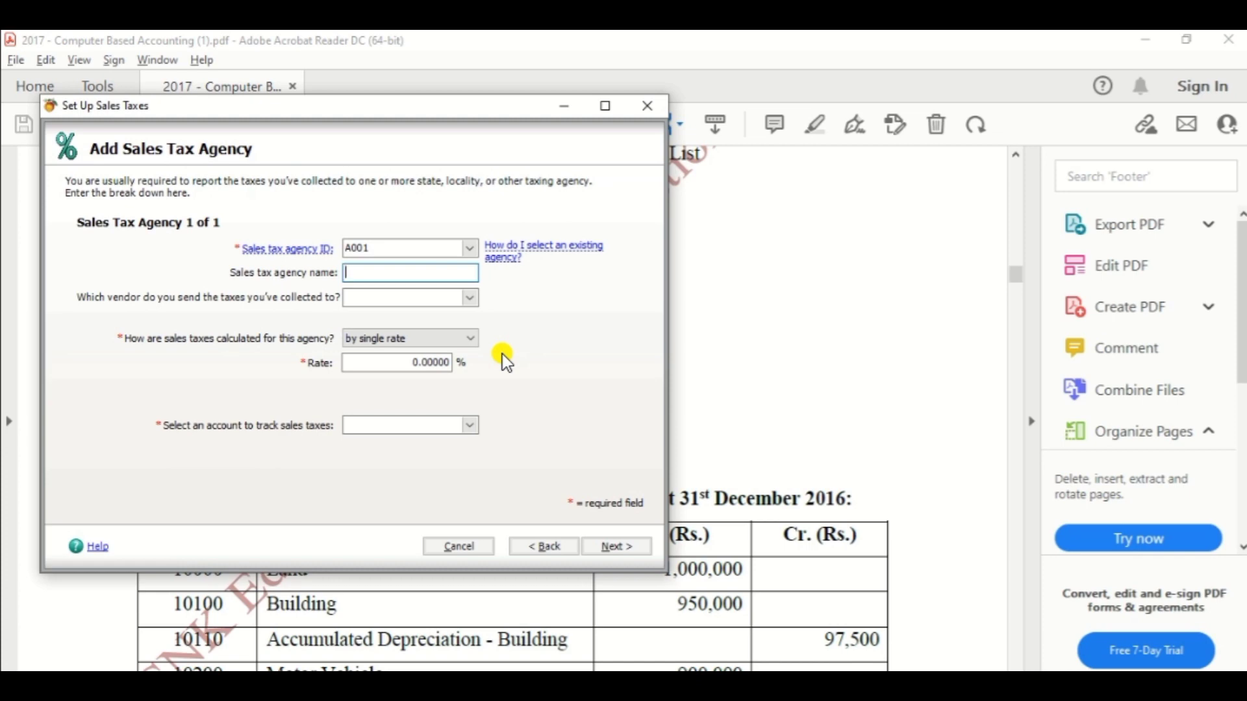
text(CGIO)
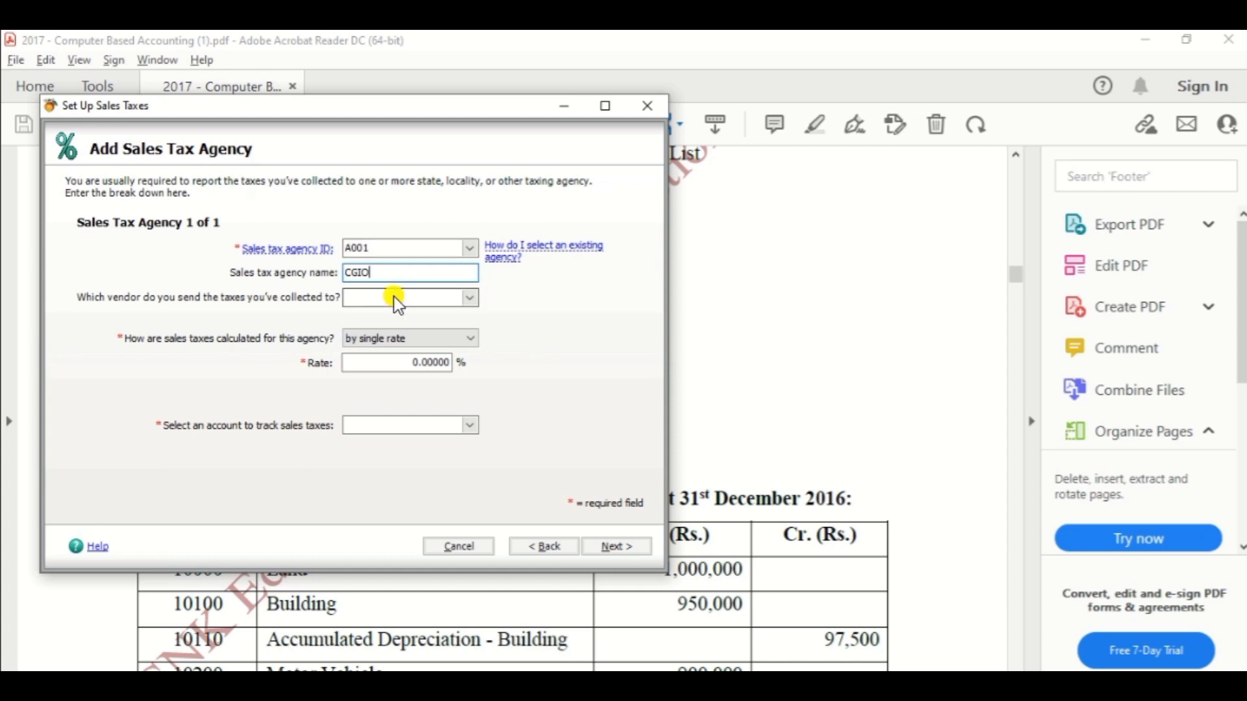
Fix the last letter of the agency name so CGIO becomes CGIR
key(BackSpace)
text(r)
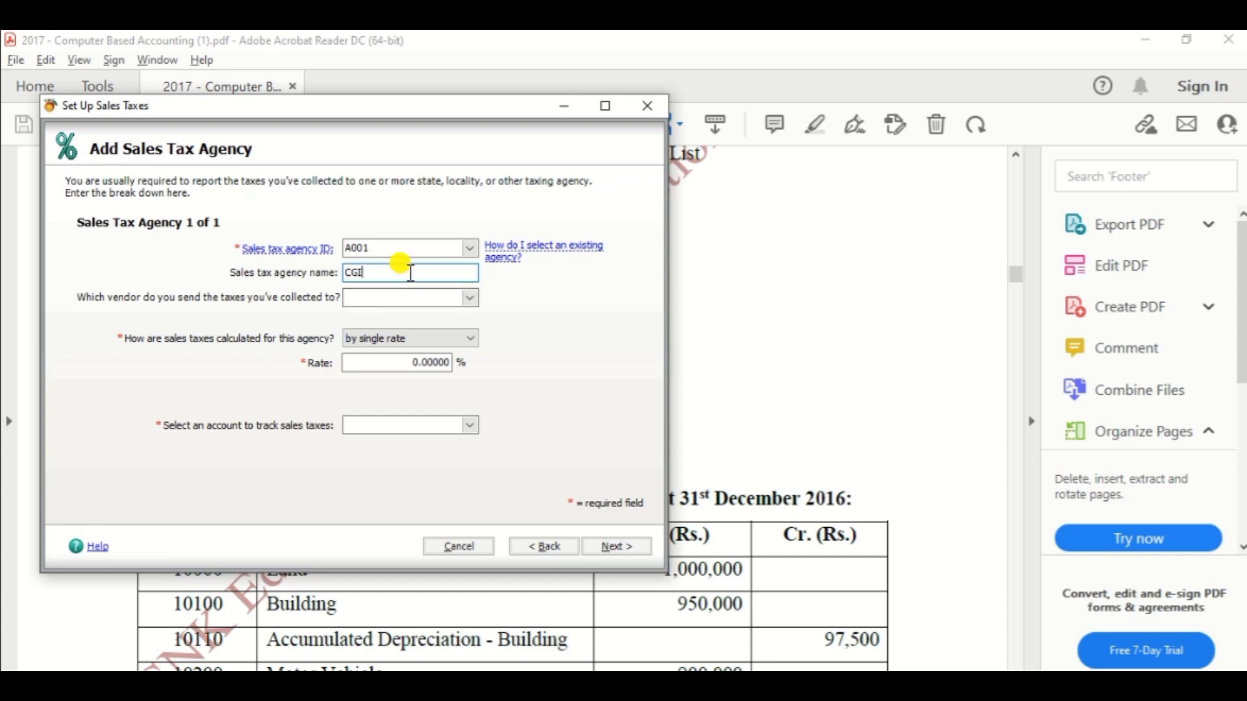
key(BackSpace)
text(R)
Pick IRD as the vendor receiving collected taxes, discarding the new-vendor form
click(474, 300)
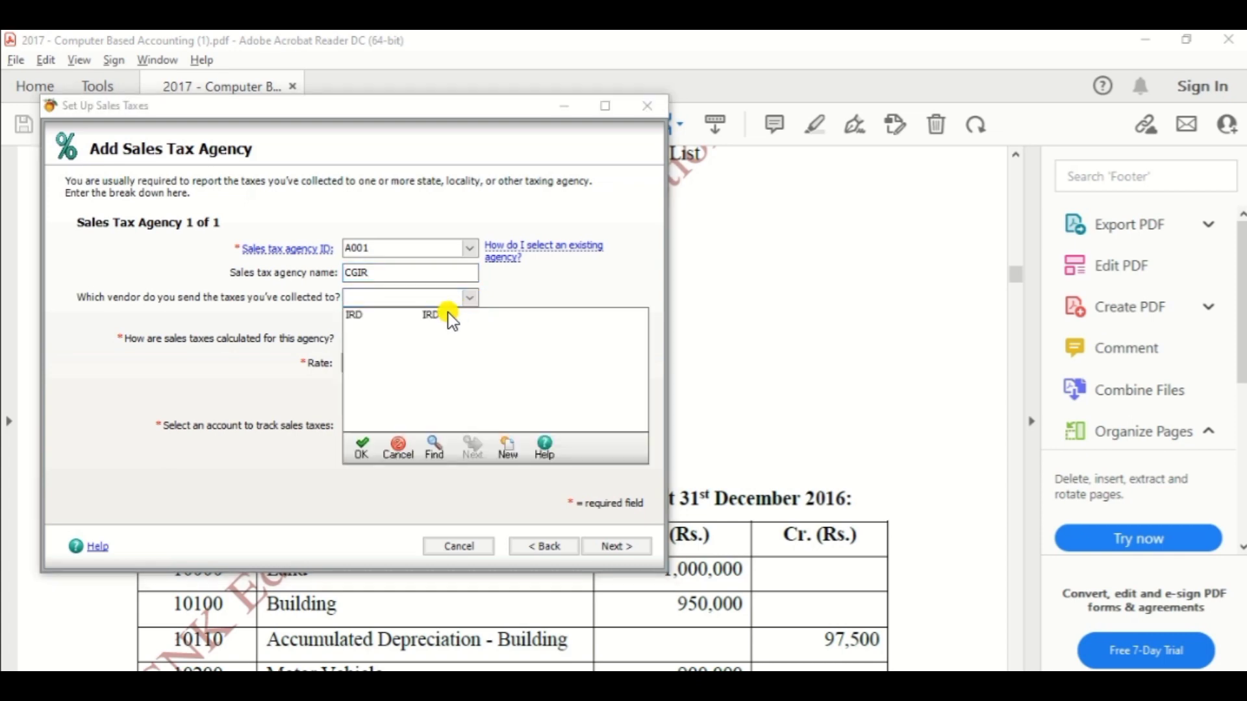
double_click(422, 319)
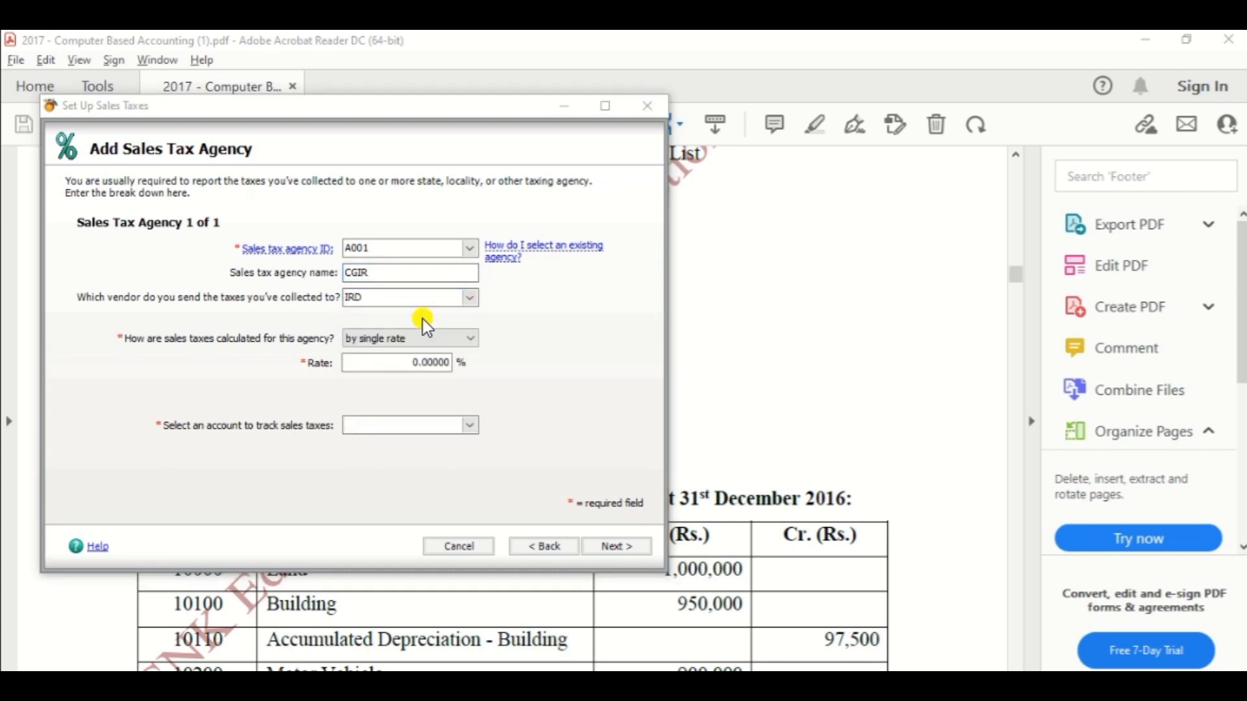
click(469, 300)
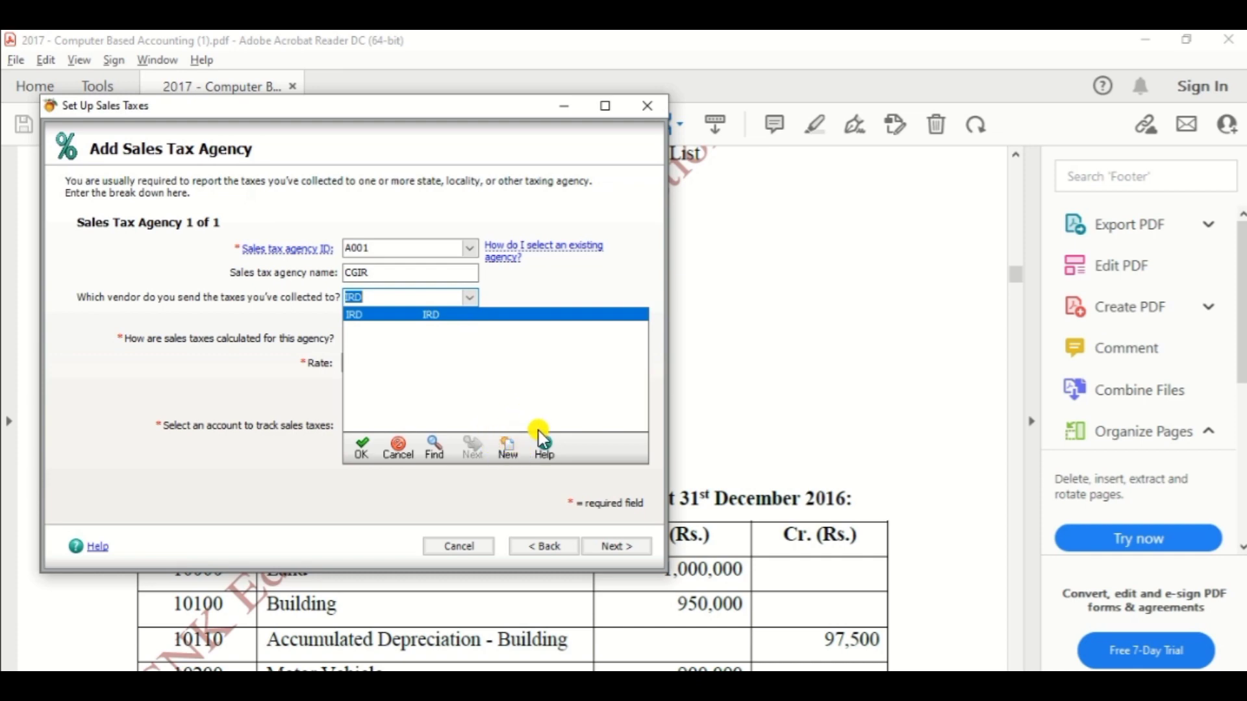
click(512, 450)
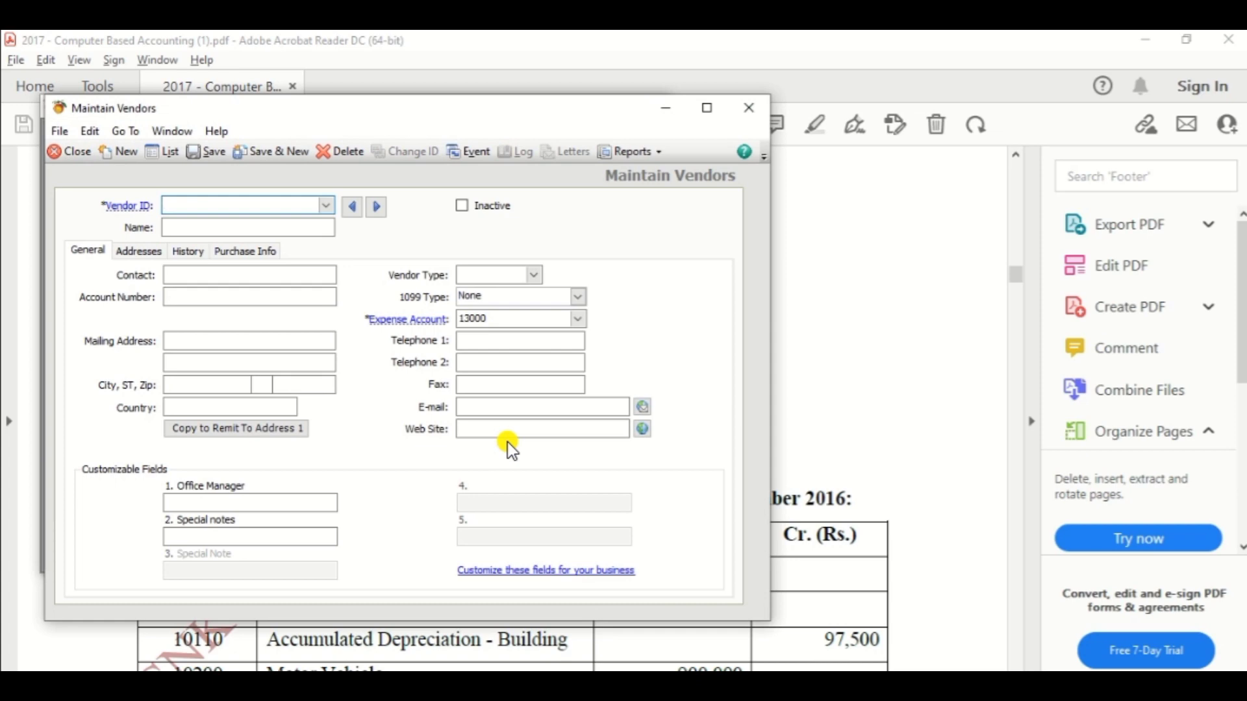
click(748, 112)
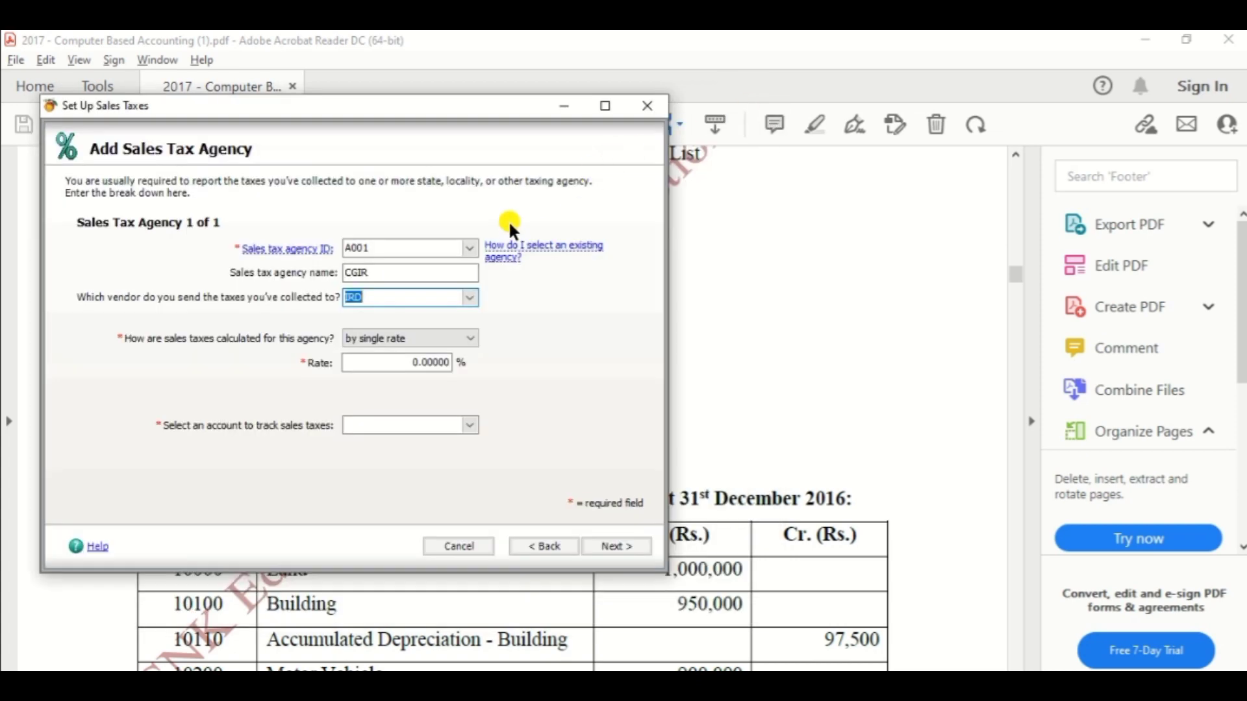
Set the agency rate to 15% and the tracking account to 12700 VAT Payable
click(398, 359)
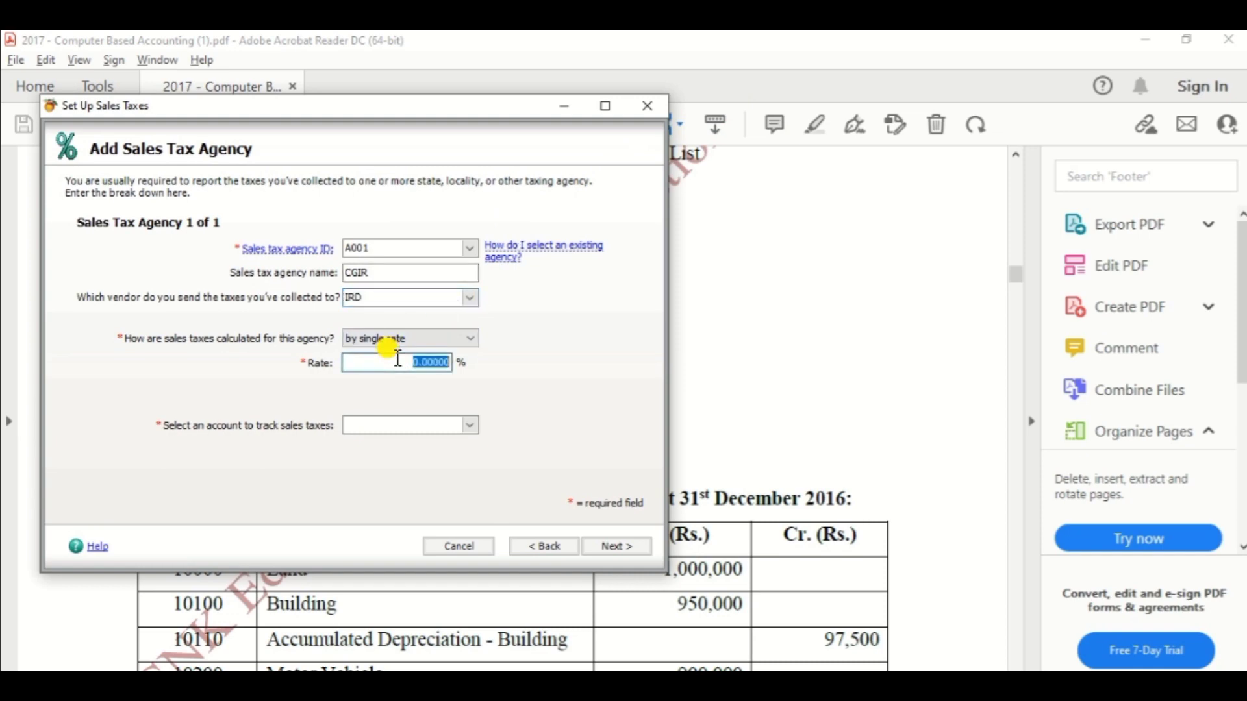
text(15)
key(Tab)
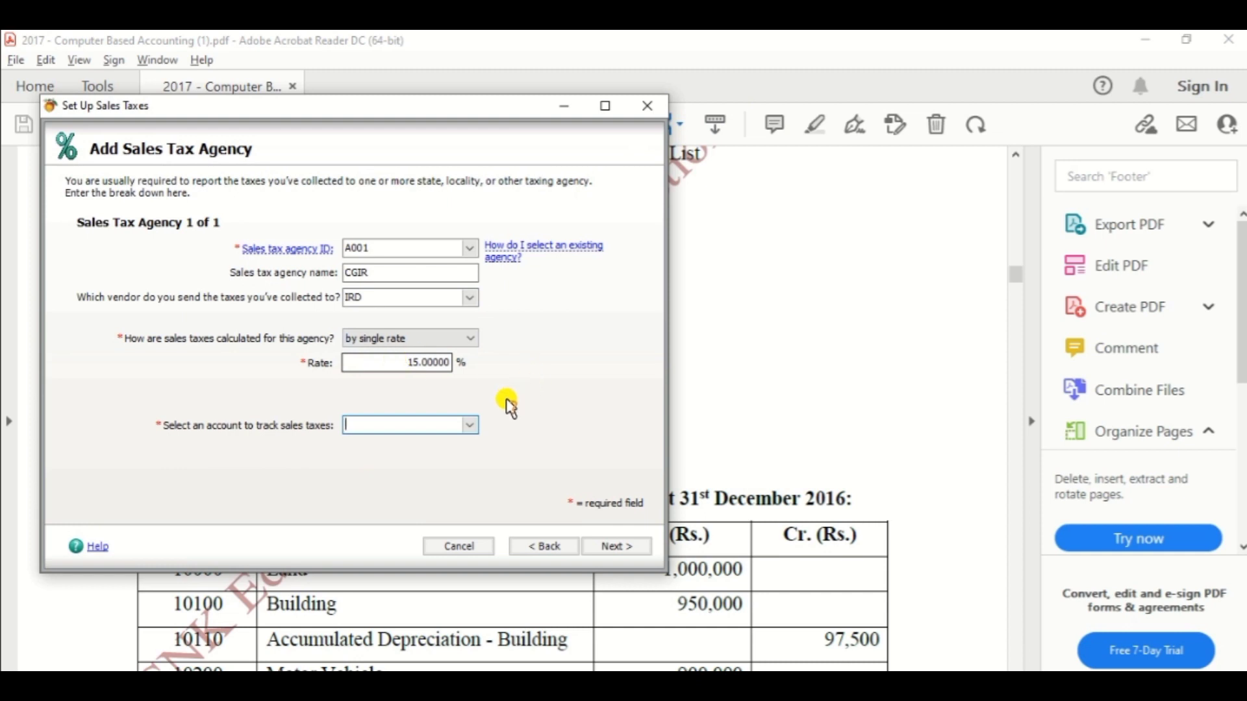
click(469, 428)
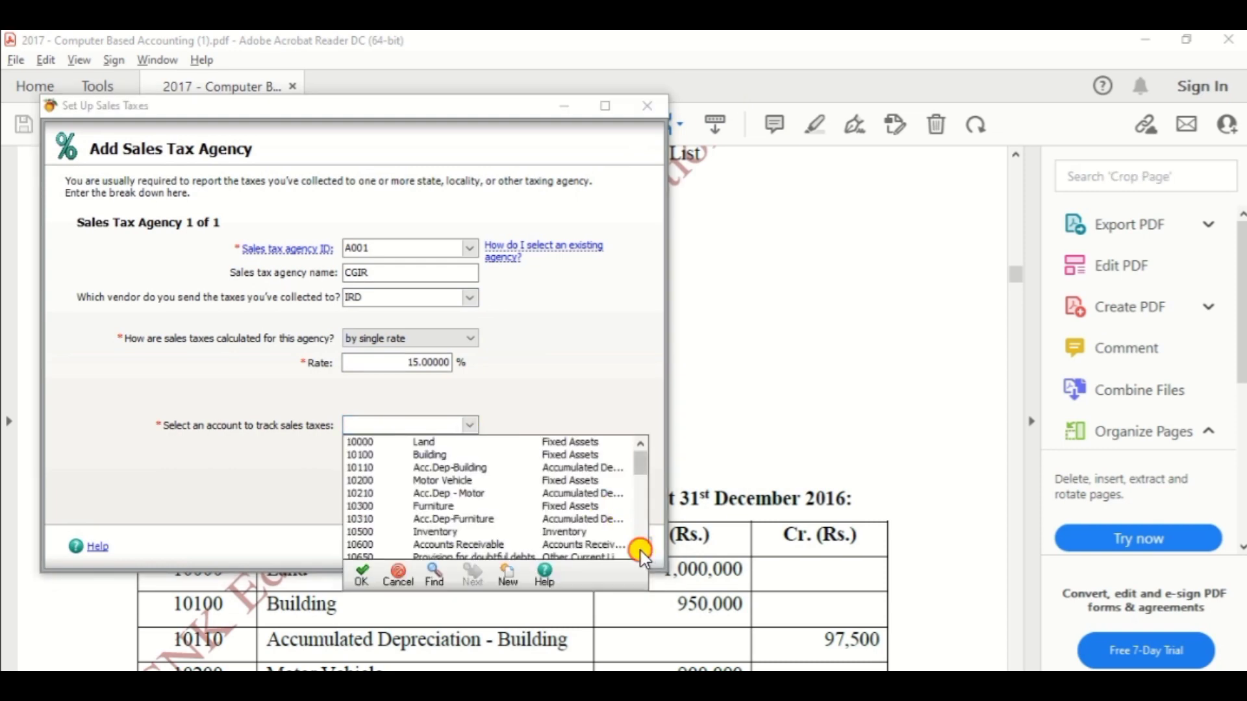
scroll(640, 550, down, 6)
scroll(641, 551, down, 1)
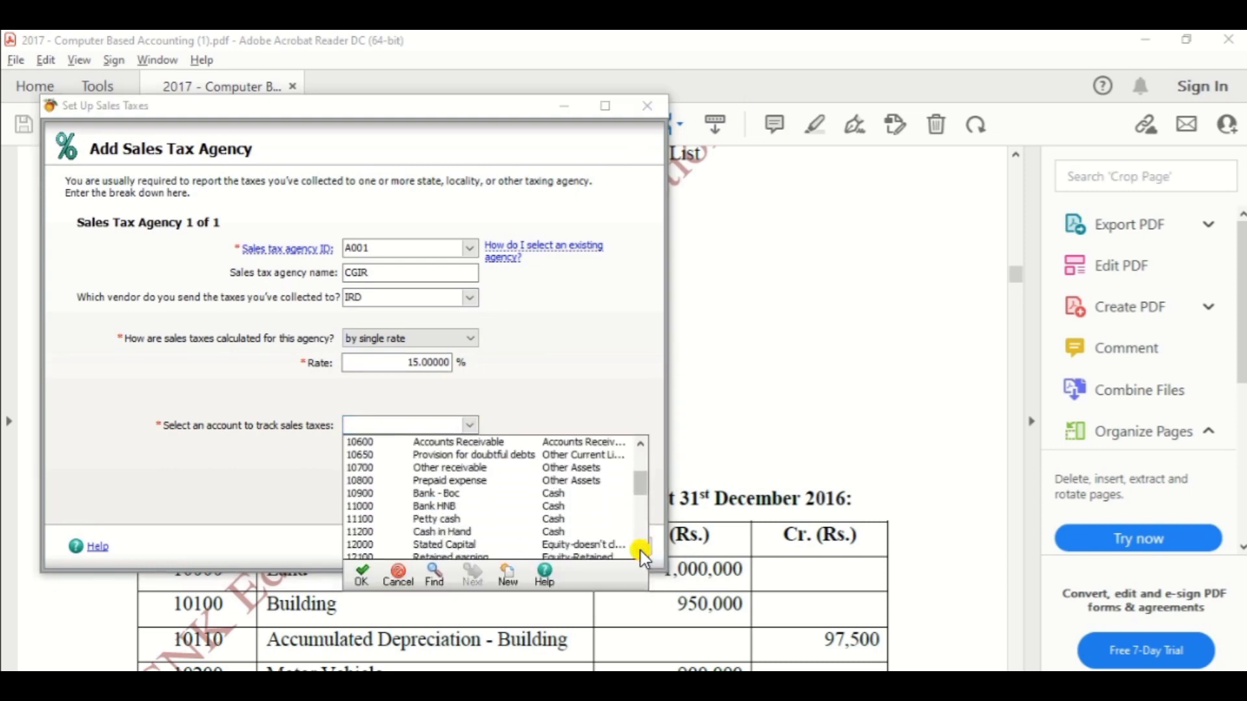
scroll(640, 551, down, 2)
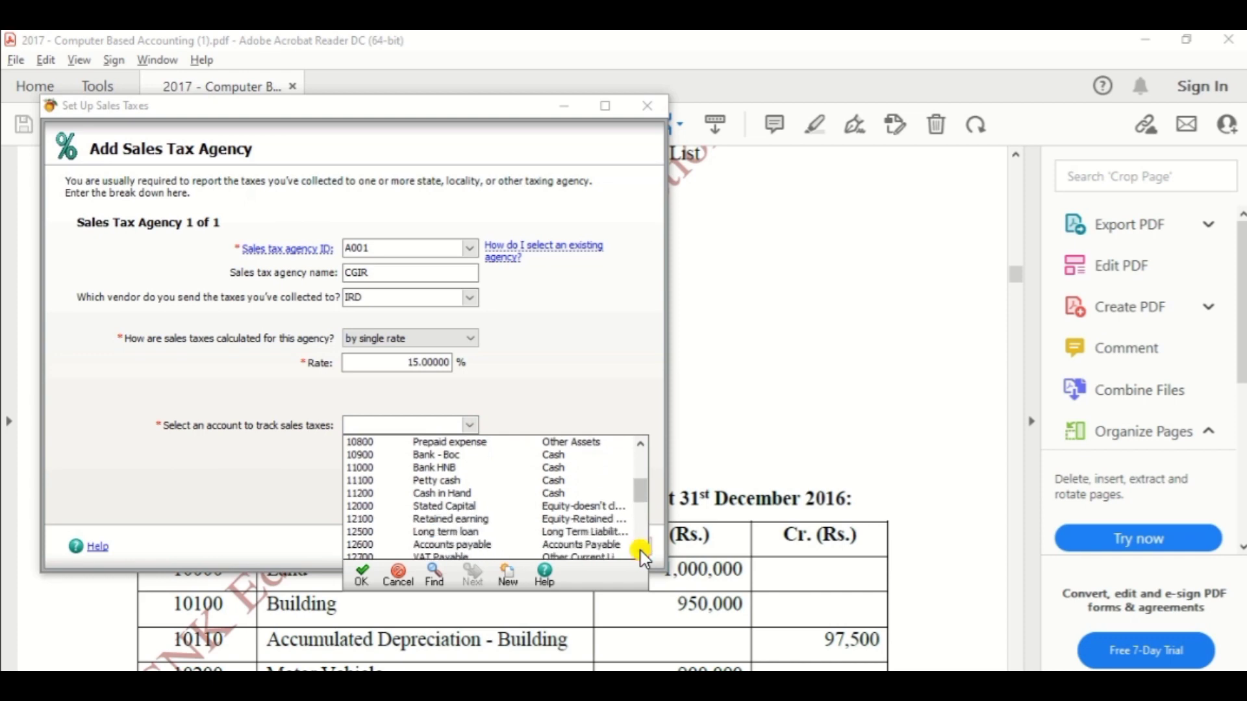
scroll(641, 550, down, 1)
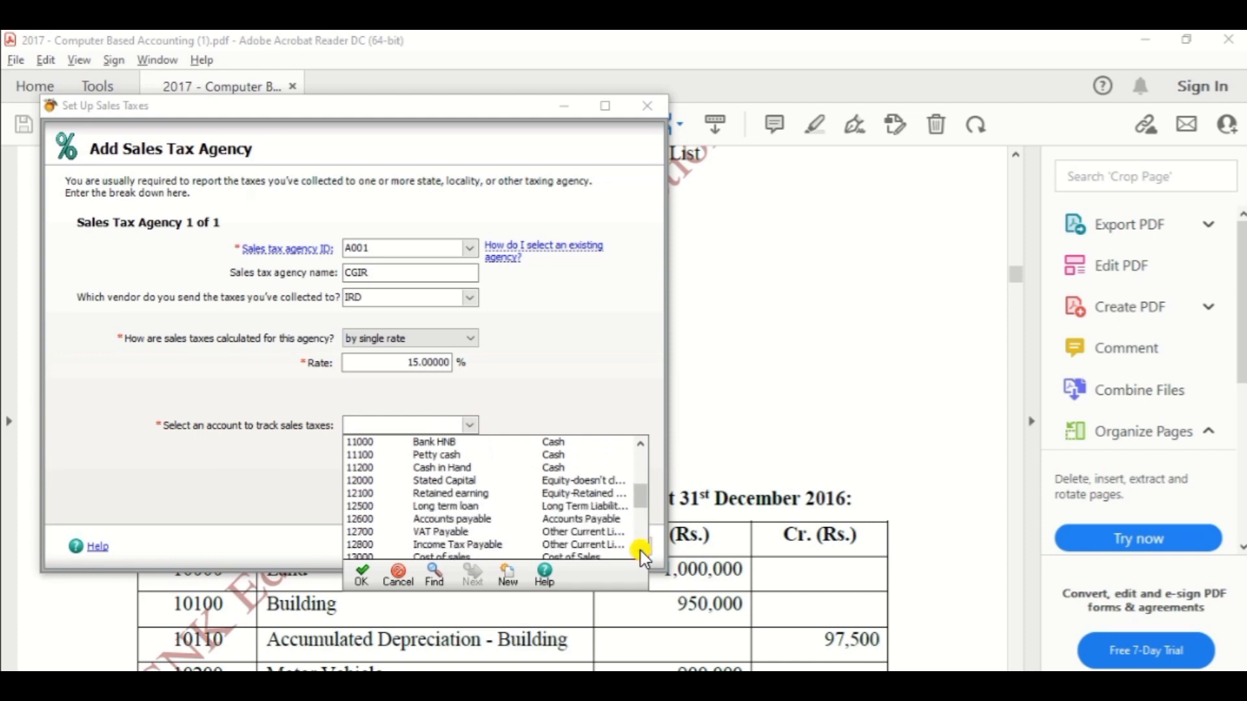
click(419, 530)
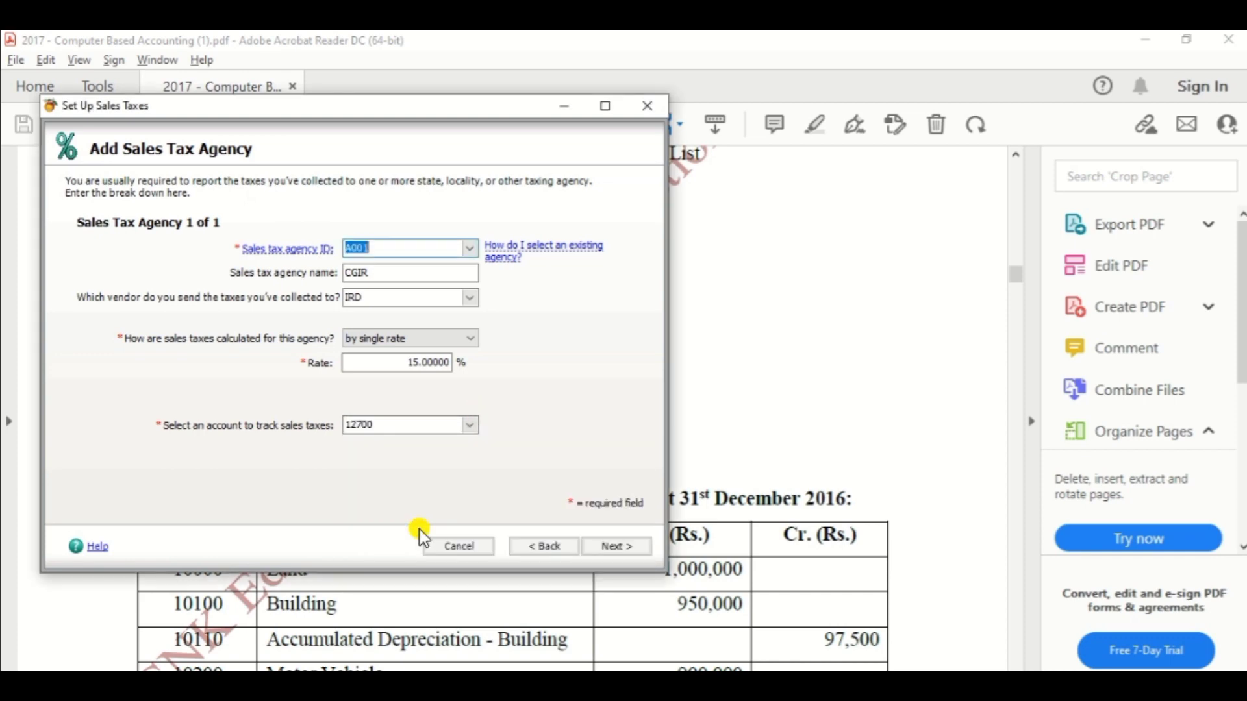
Give the new sales tax ID T001 and name 'VAT Standard', checking the PDF
click(602, 552)
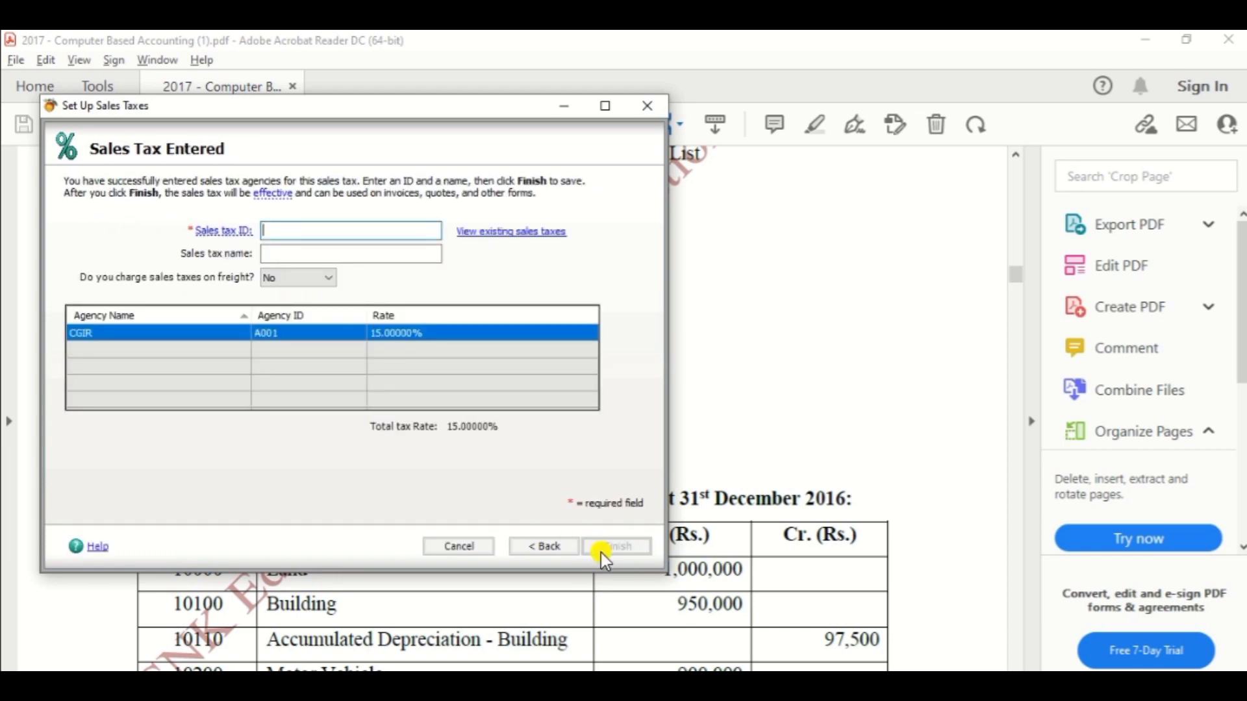
key(alt+Tab)
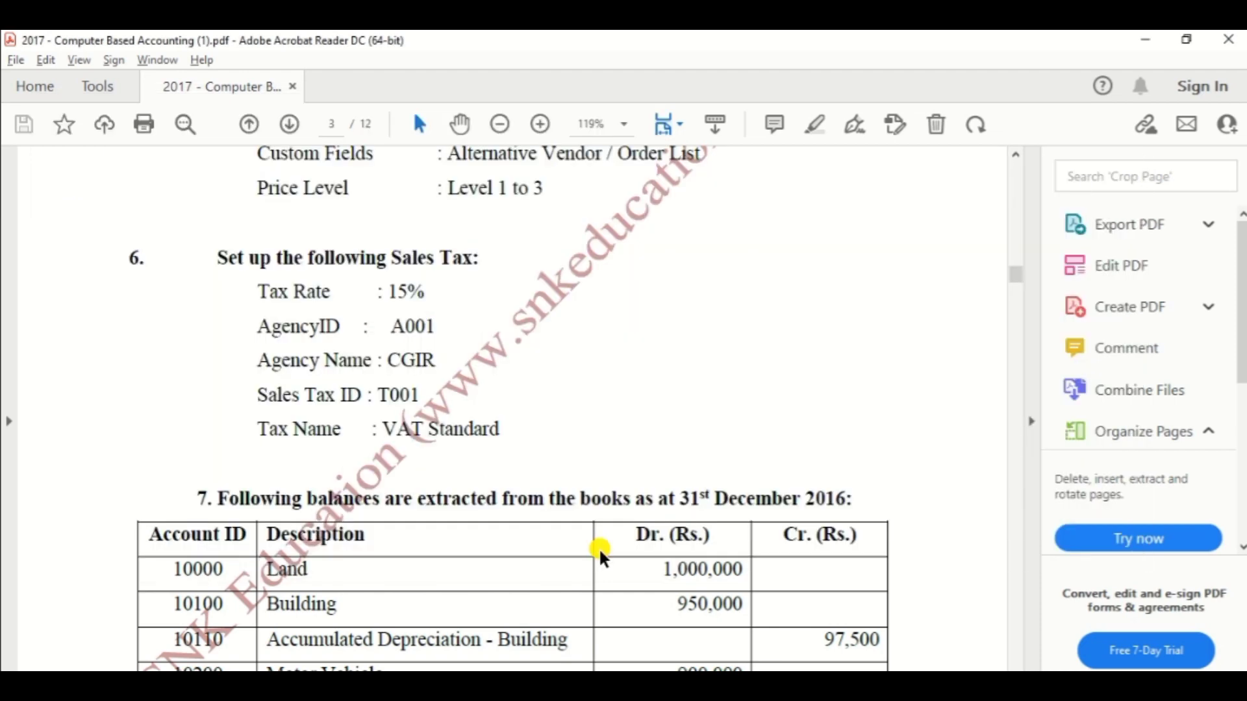
key(alt+Tab)
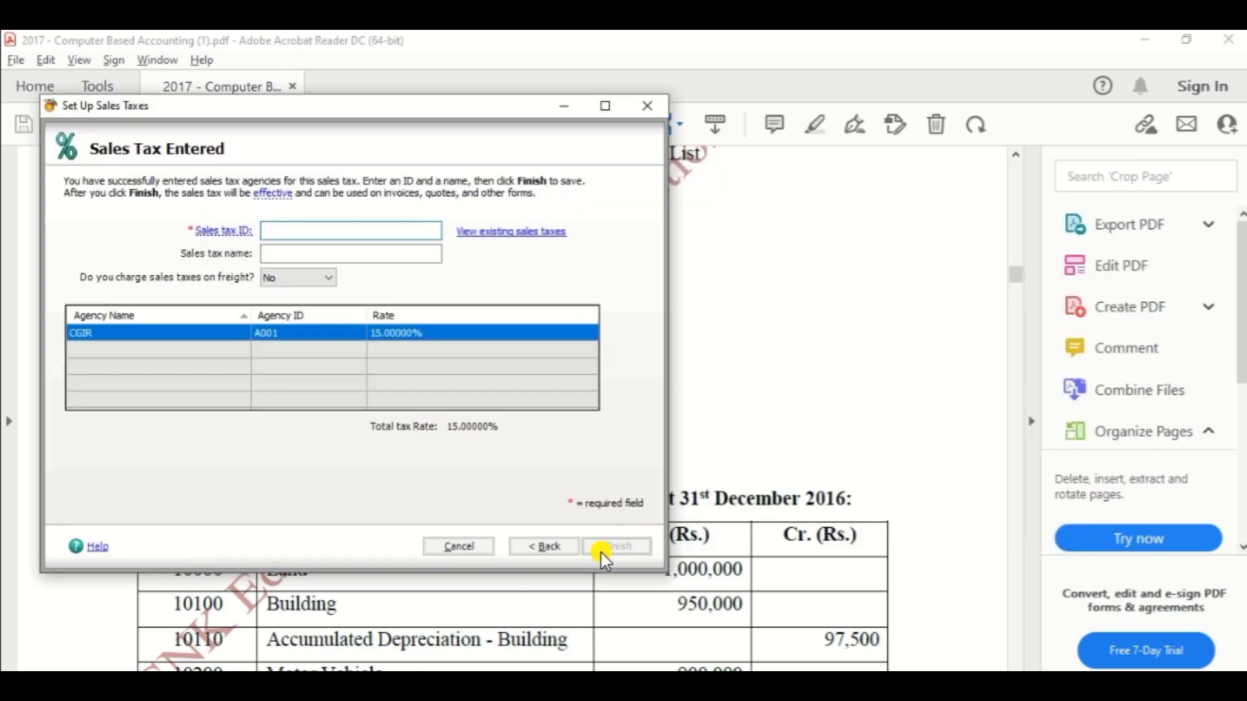
text(T001)
key(Tab)
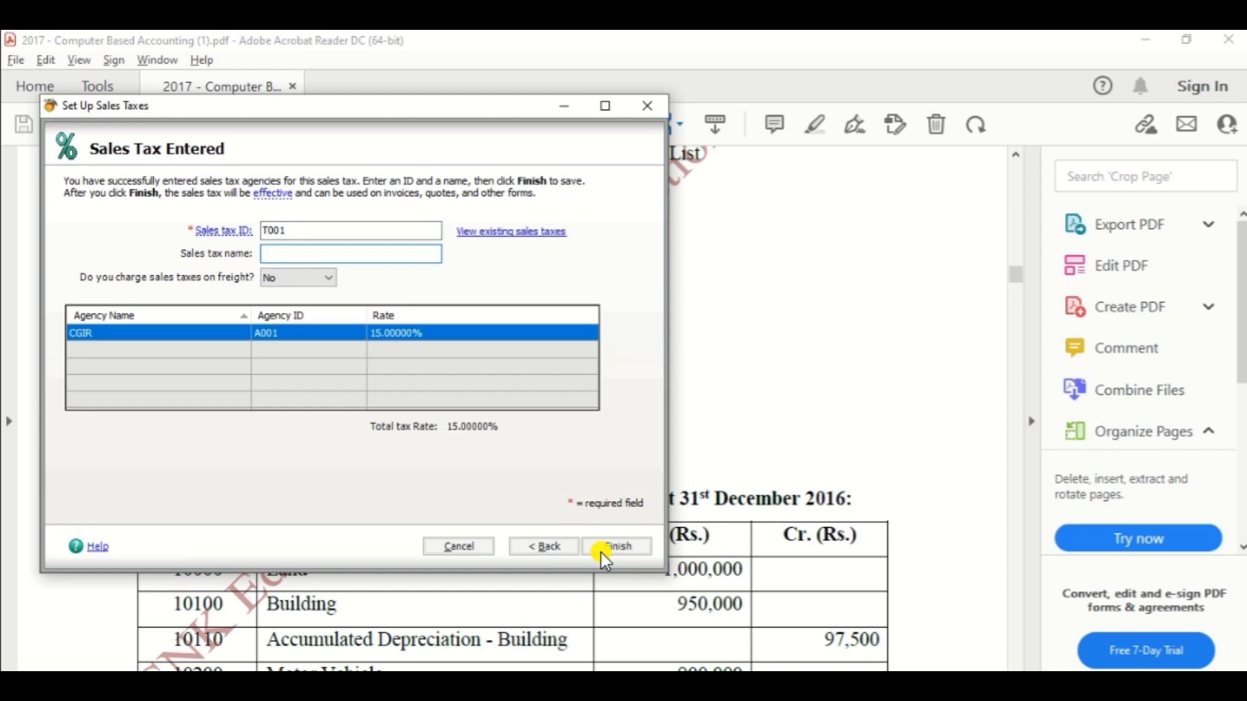
key(alt+Tab)
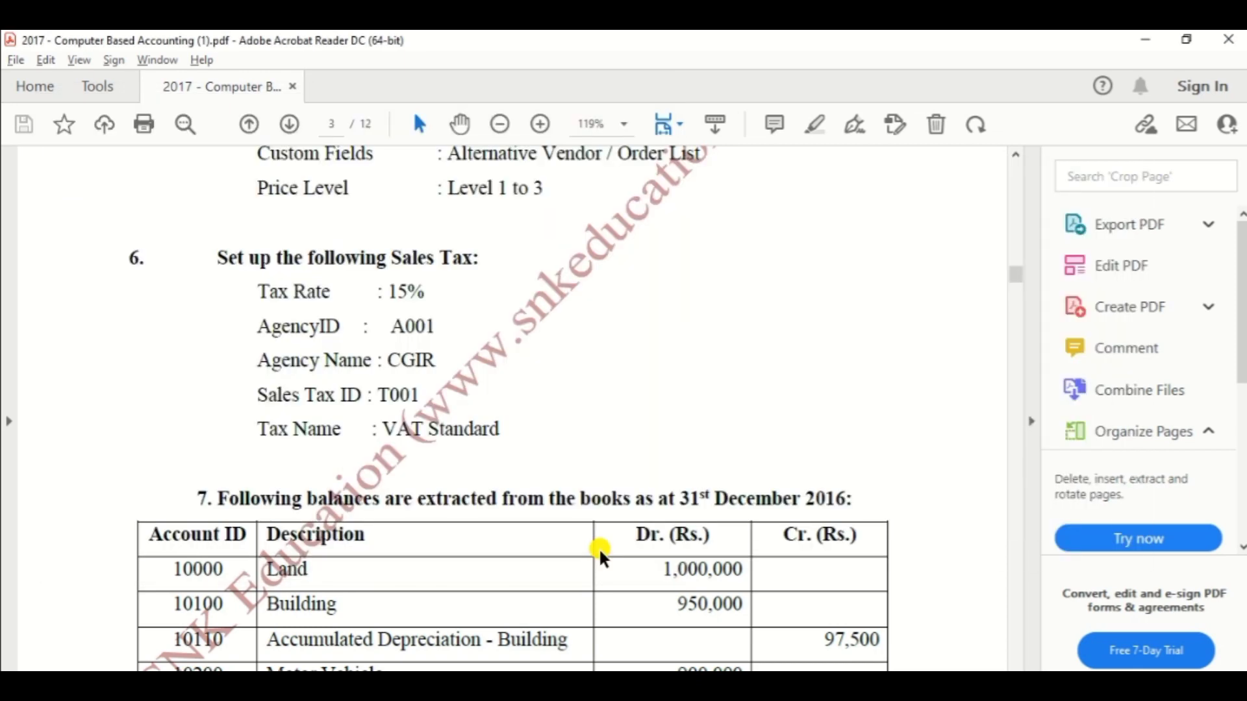
key(alt+Tab)
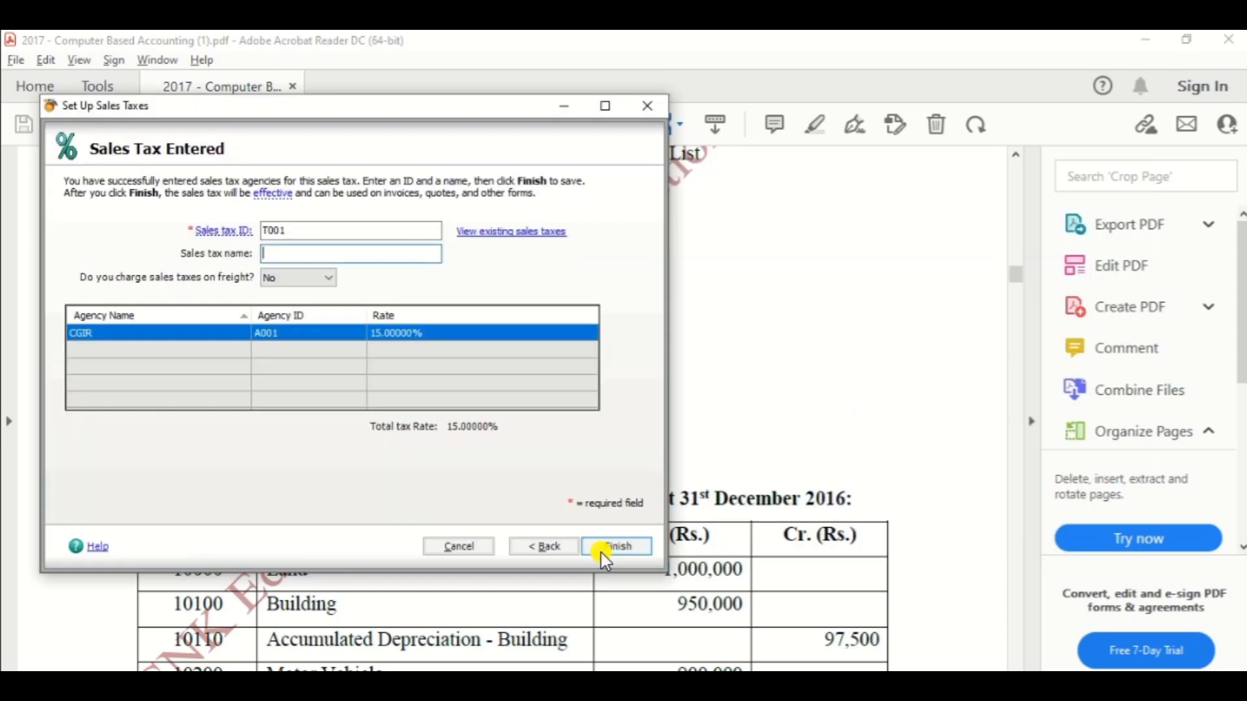
text(VAT Standard)
key(Tab)
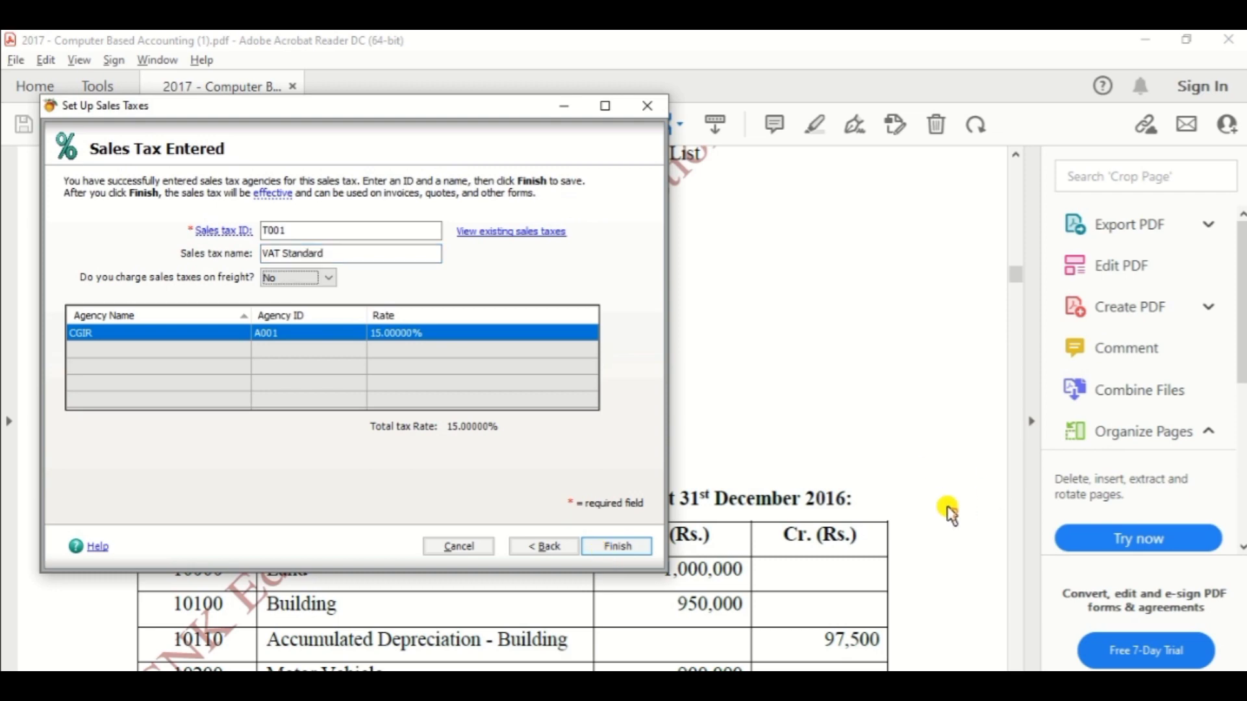
Save VAT Standard, then choose to view all sales taxes and associated agencies
click(617, 547)
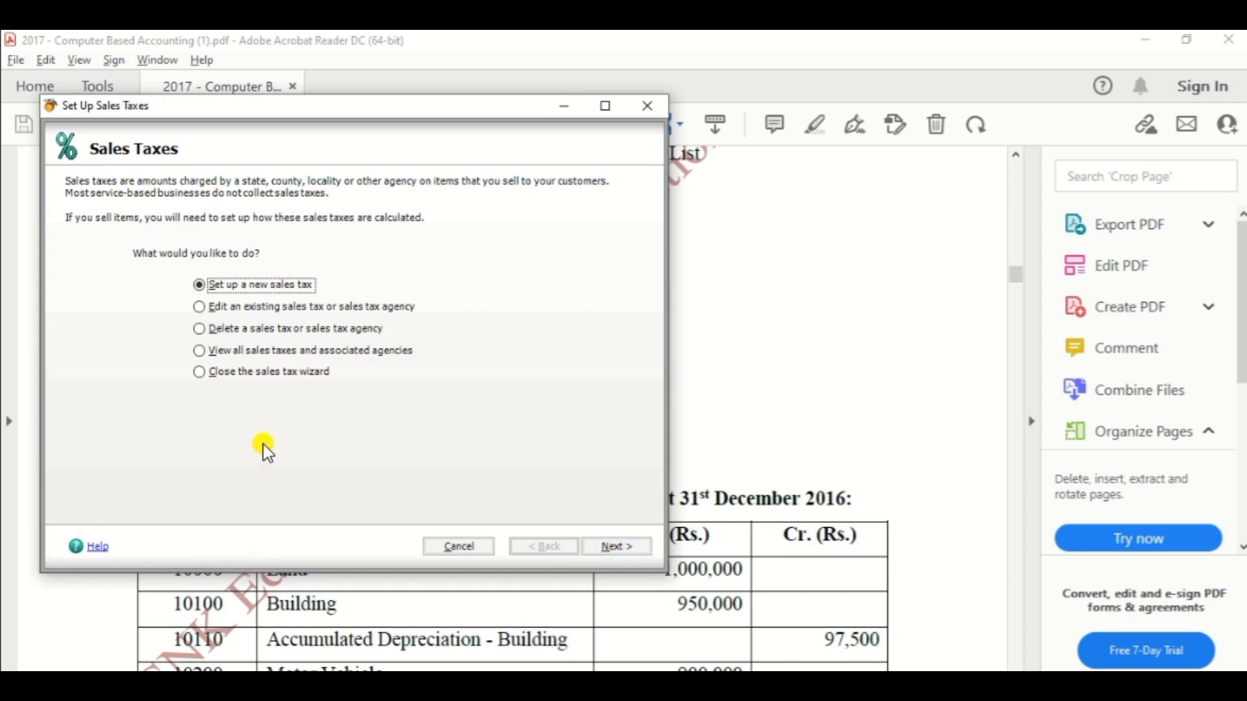
click(207, 352)
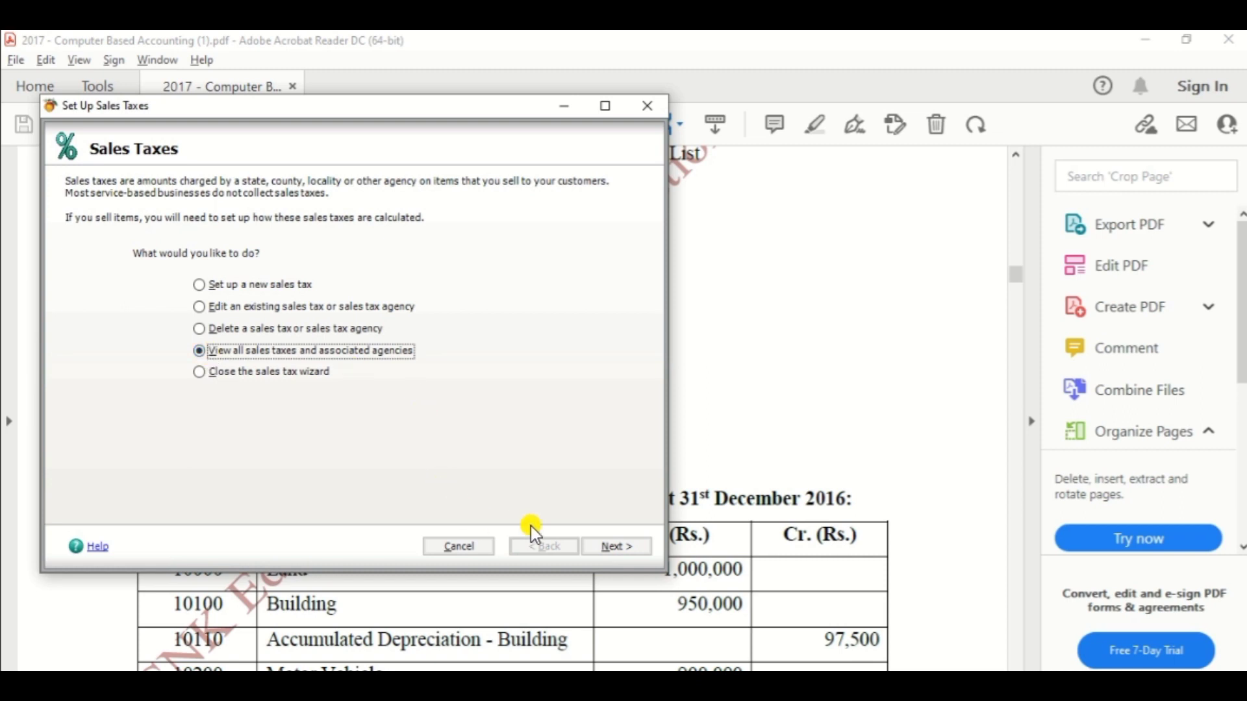
click(621, 549)
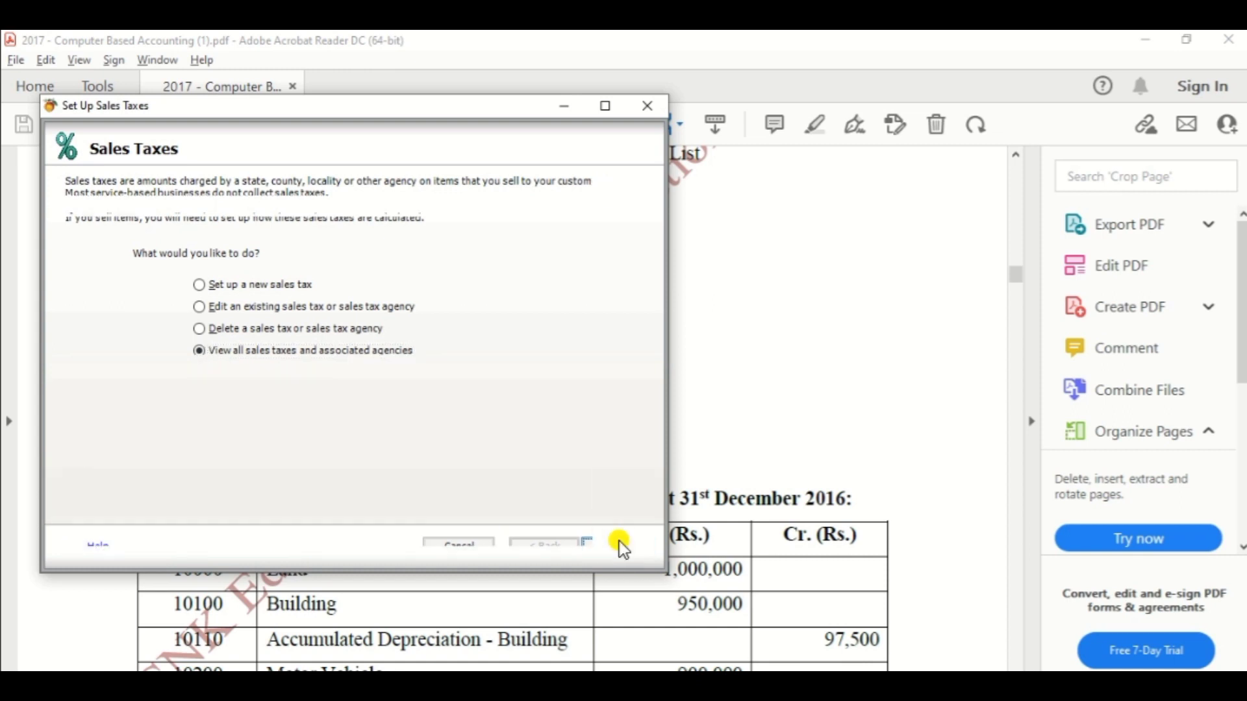